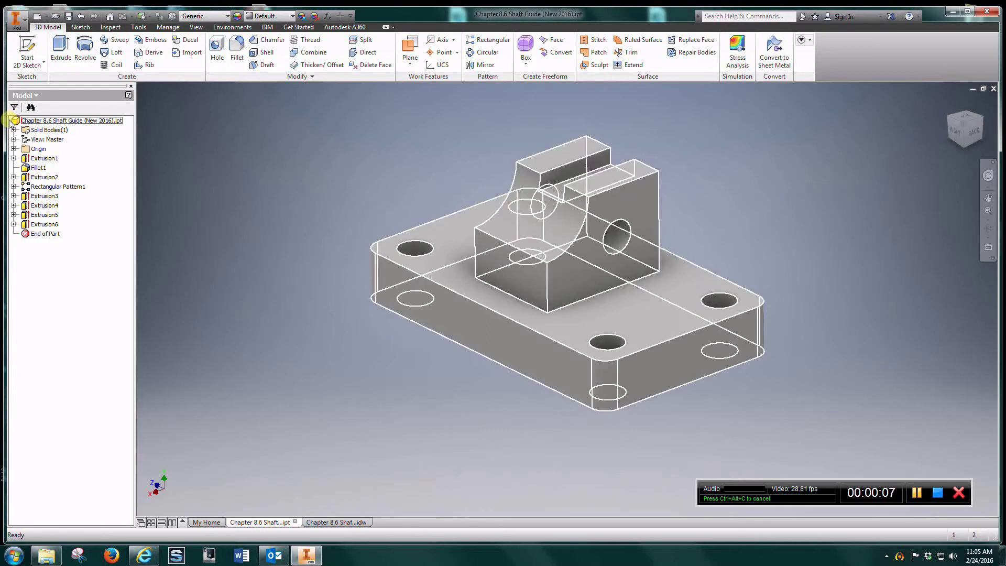
Step: Expand Extrusion1 and bring up the edit options for its base-plate Sketch1
left_click(13, 158)
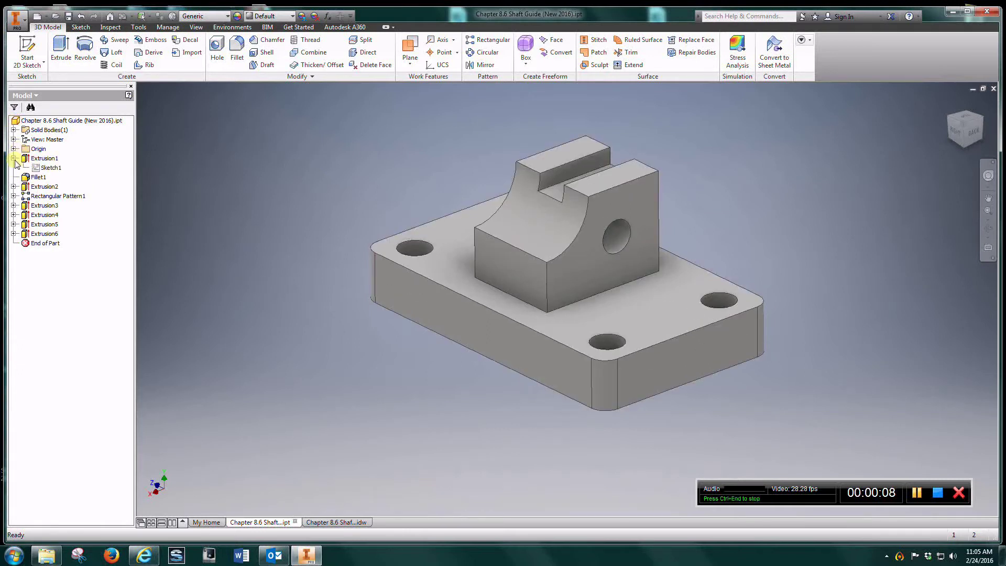
right_click(50, 167)
Step: Edit Sketch1, turn it a quarter turn to review the 5.000 by 3.000 rectangle, then finish
left_click(77, 192)
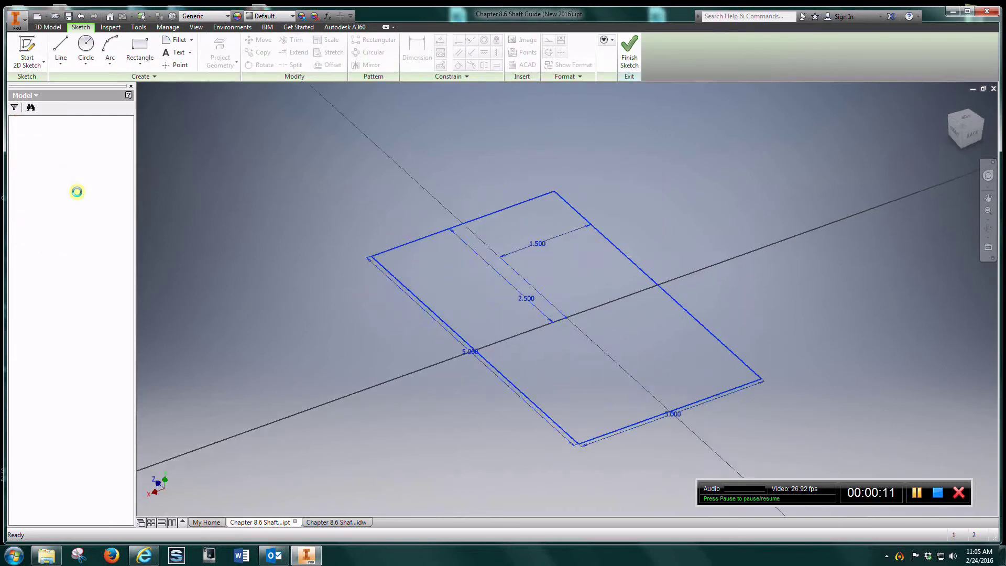
left_click(977, 100)
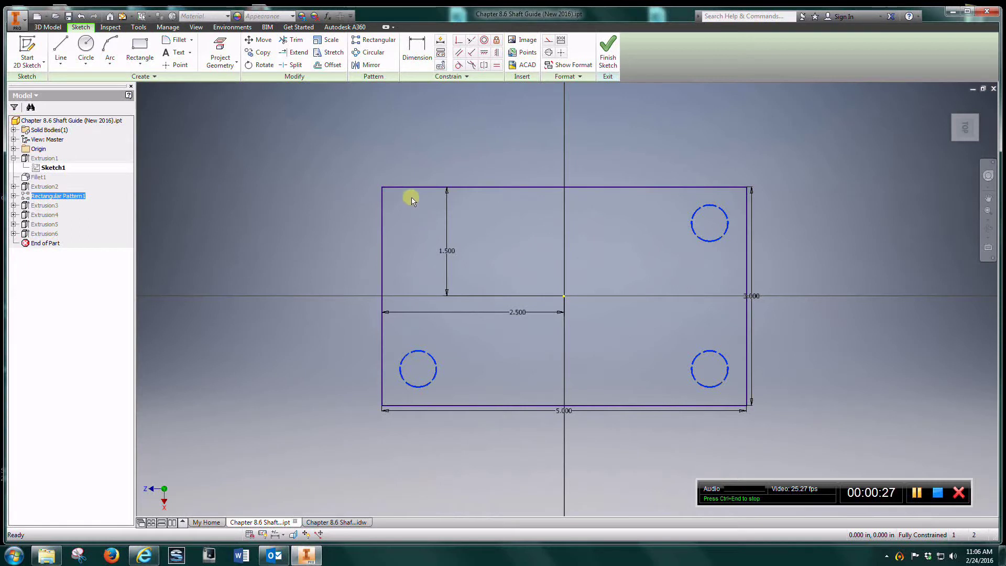
left_click(610, 50)
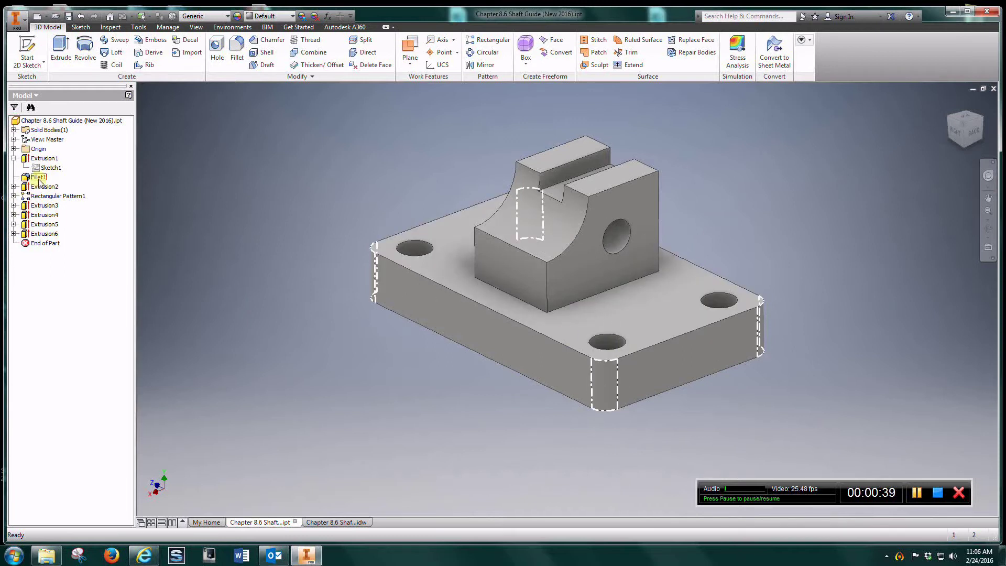
left_click(236, 53)
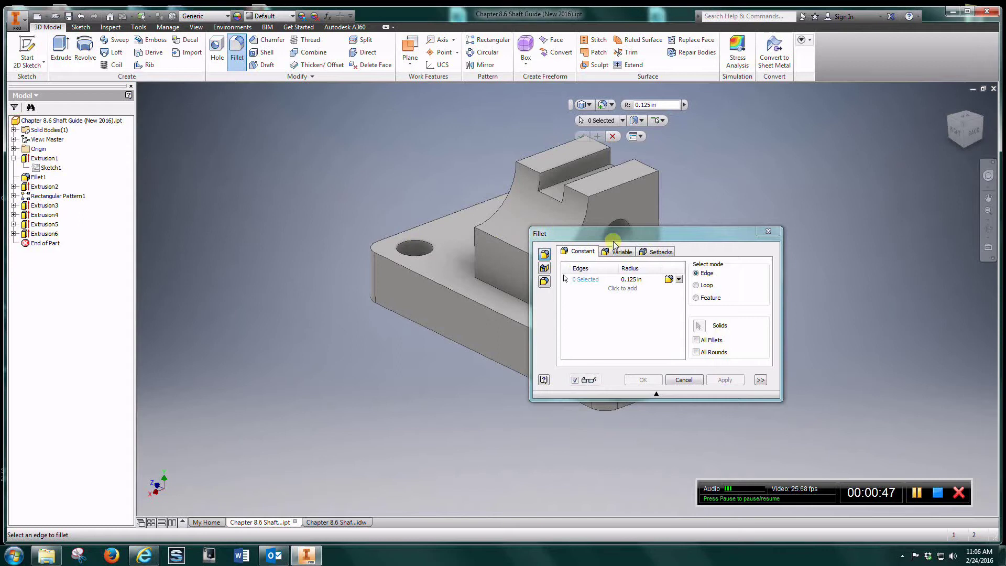
left_click_drag(608, 233, 585, 266)
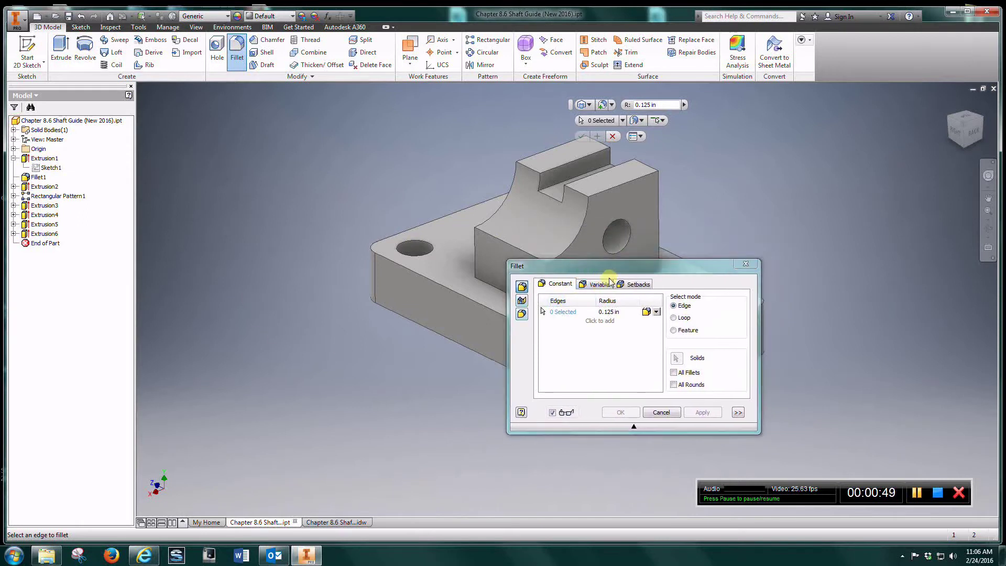
left_click_drag(626, 264, 839, 139)
left_click(824, 190)
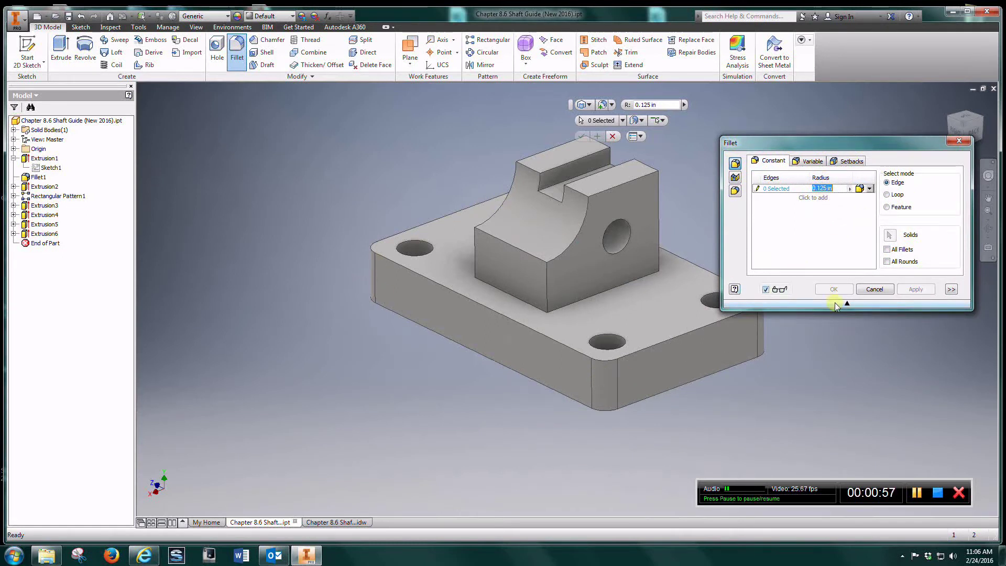
left_click(881, 289)
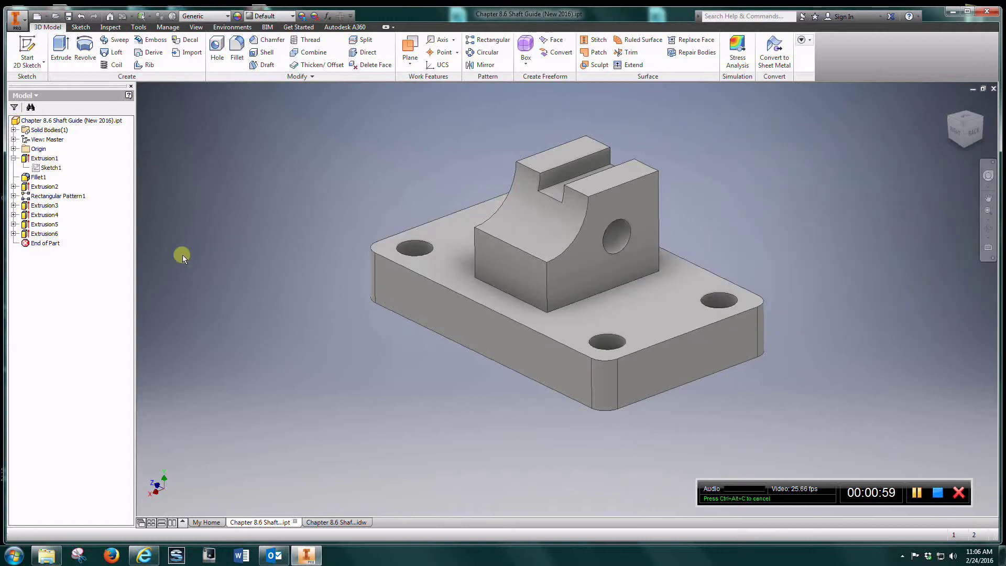
left_click(14, 186)
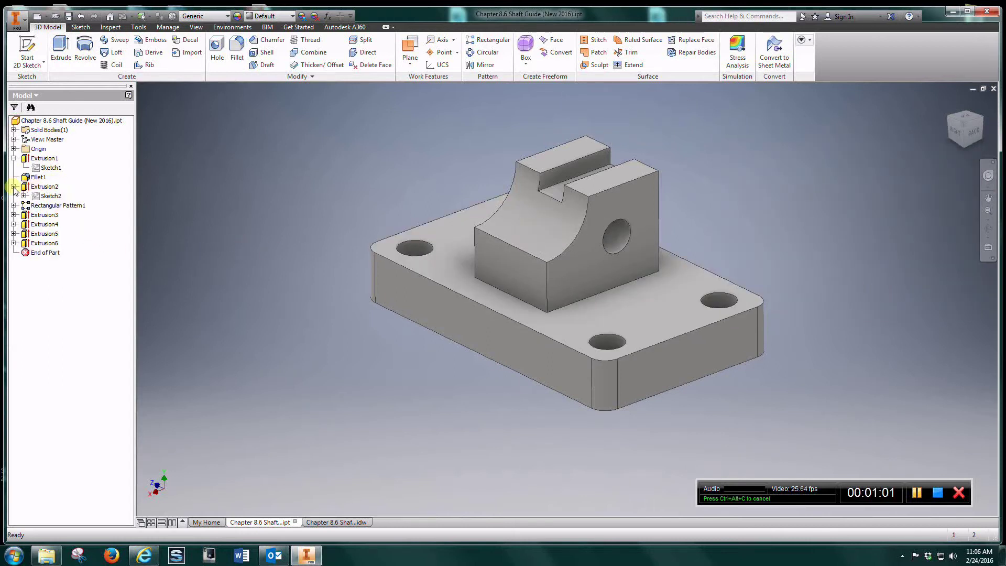
right_click(48, 197)
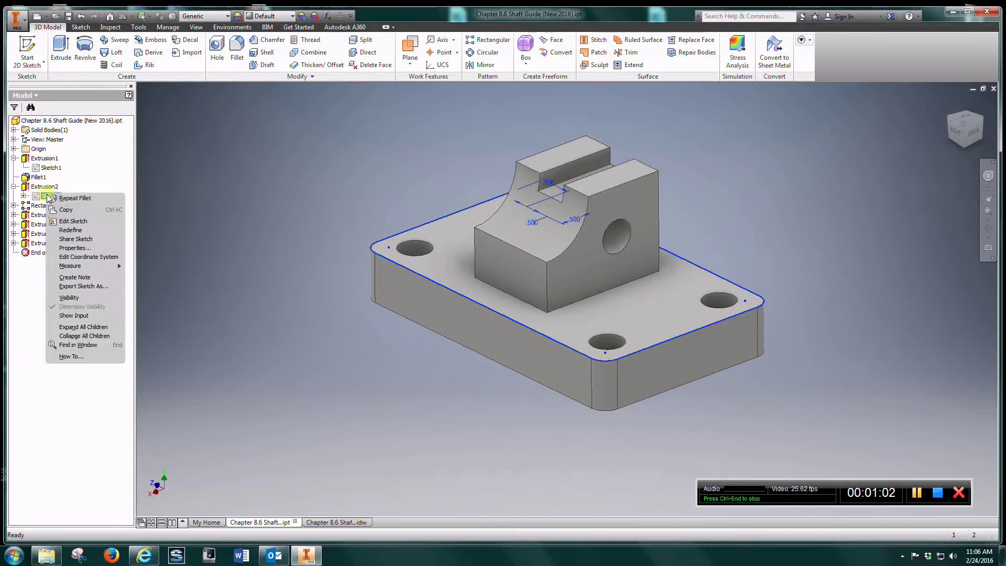
left_click(73, 221)
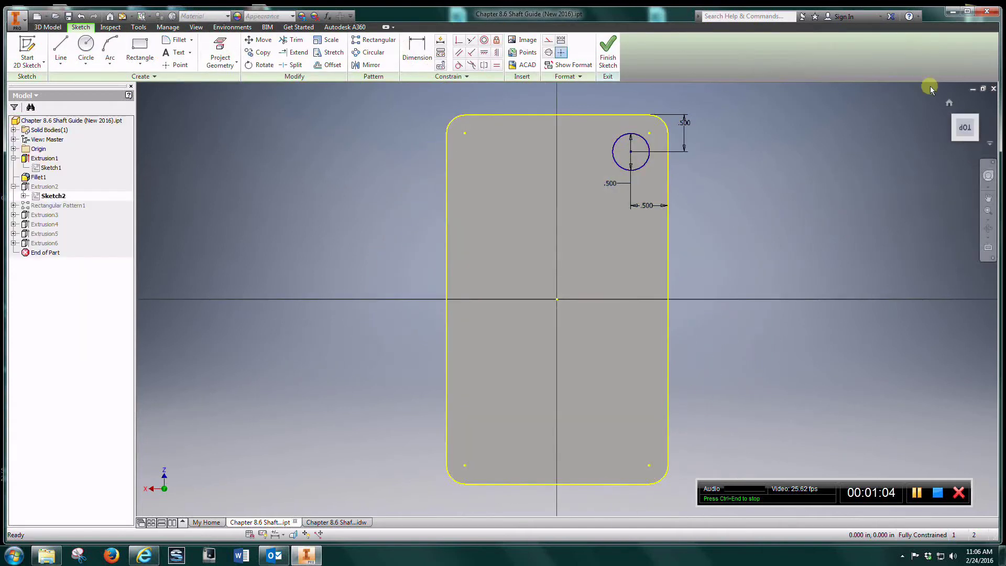
left_click(979, 101)
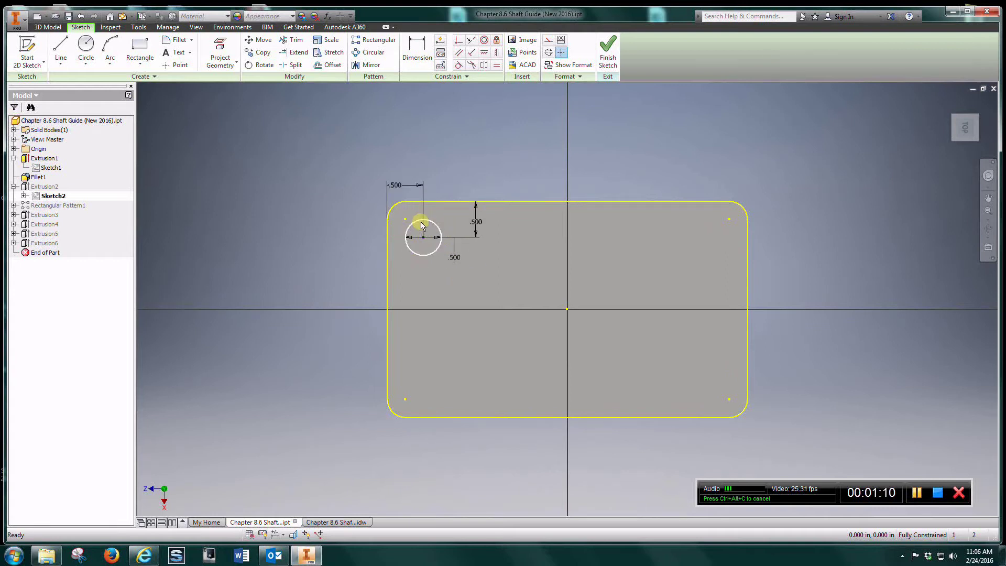
left_click(616, 56)
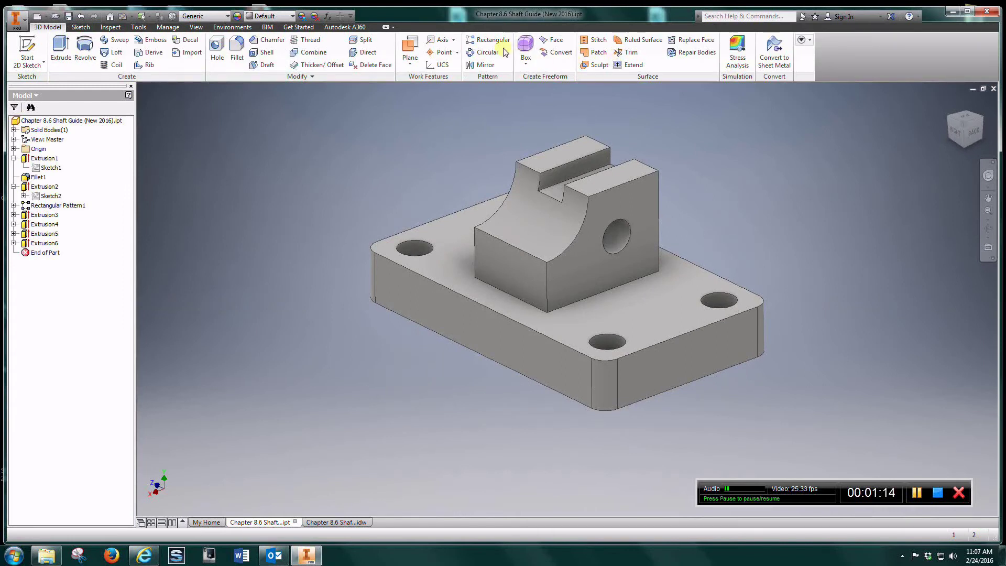
left_click(487, 40)
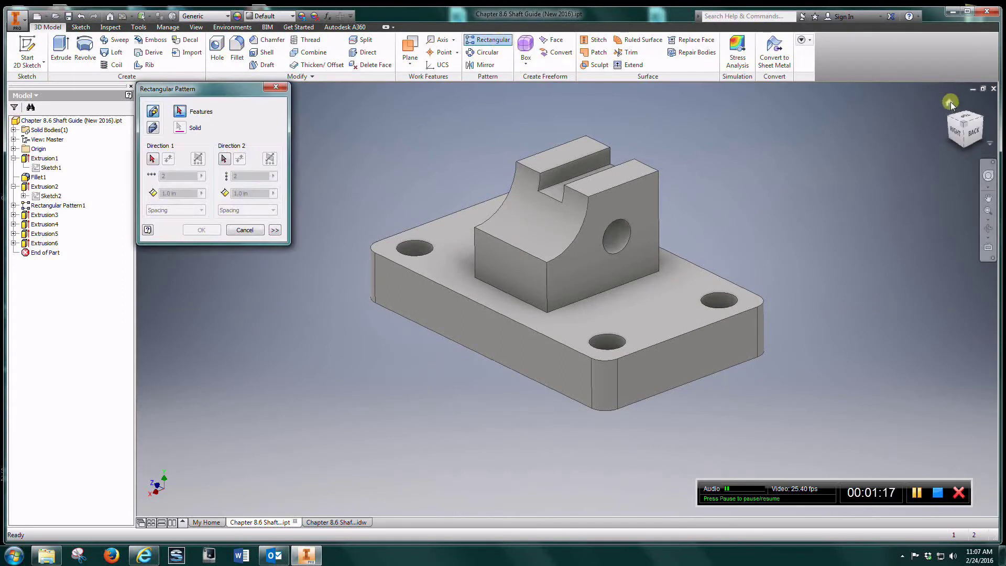
left_click(964, 119)
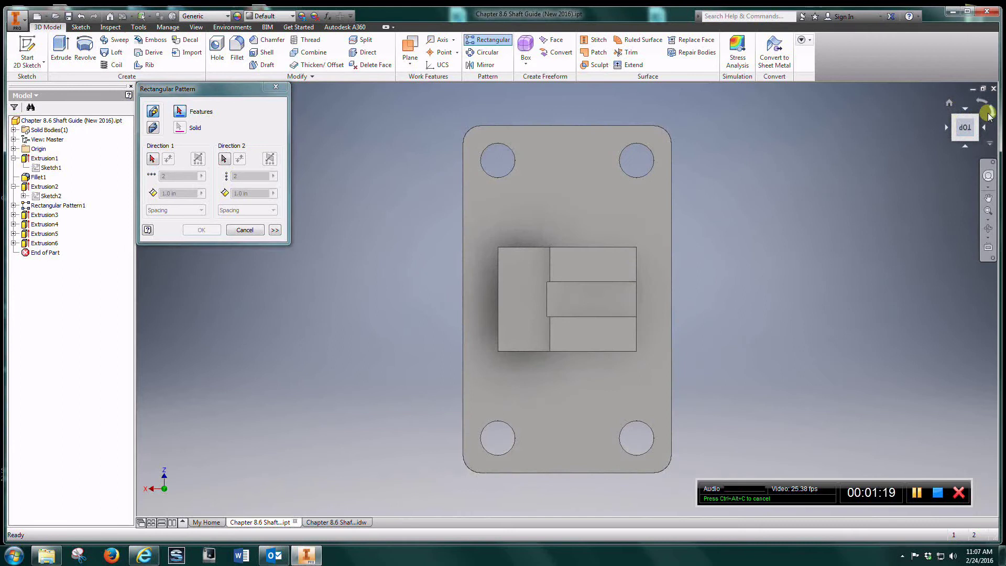
left_click(979, 103)
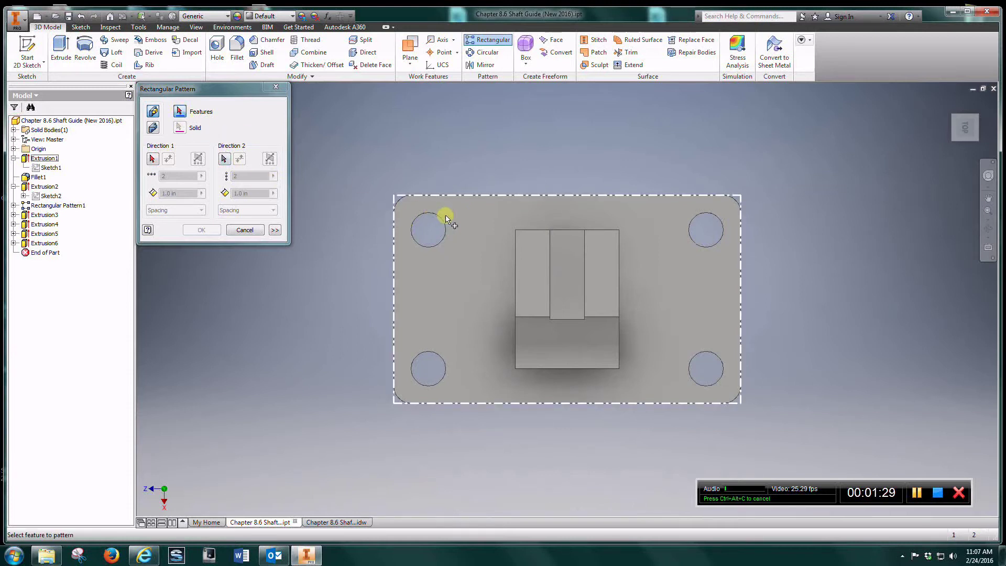
left_click(958, 120)
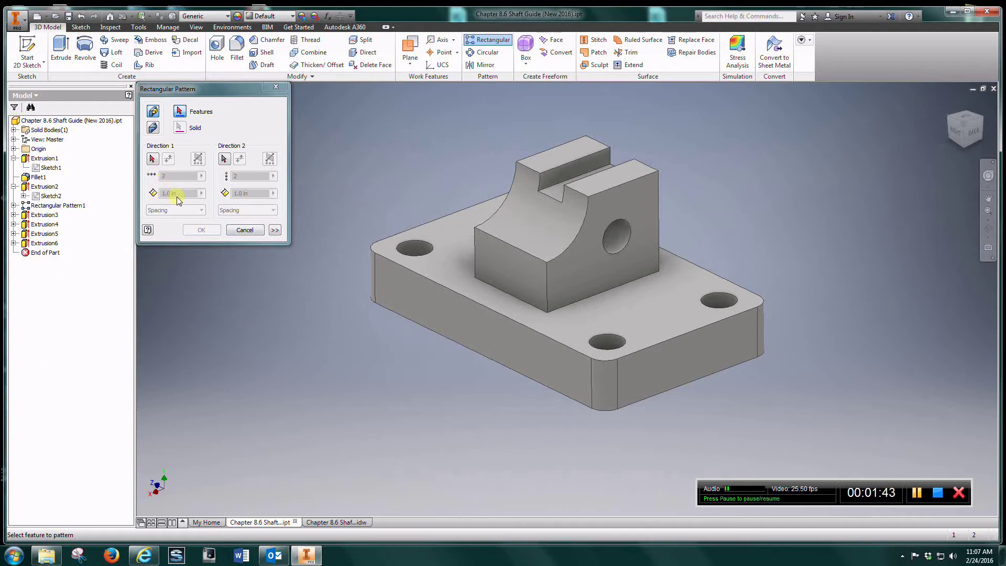
left_click(225, 159)
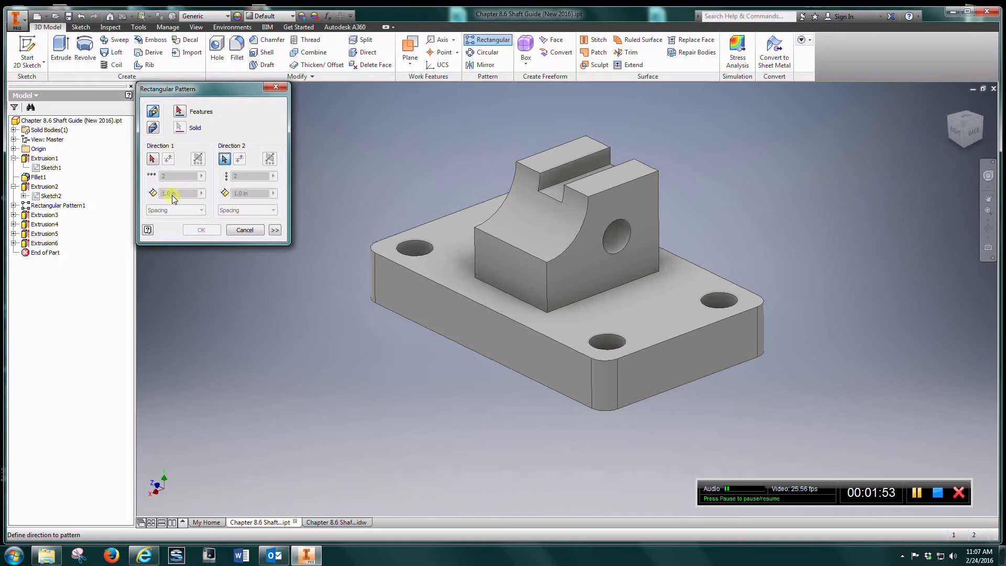
left_click(225, 159)
left_click(244, 230)
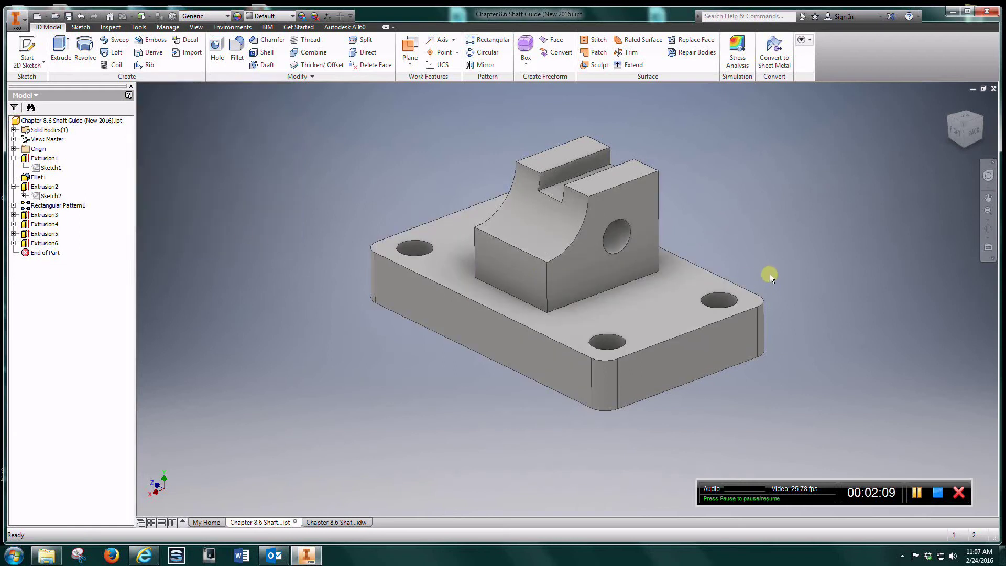
Step: Edit Extrusion3's Sketch3 to review its 2.000 by 1.500 rectangle, then finish
left_click(13, 214)
left_click(52, 224)
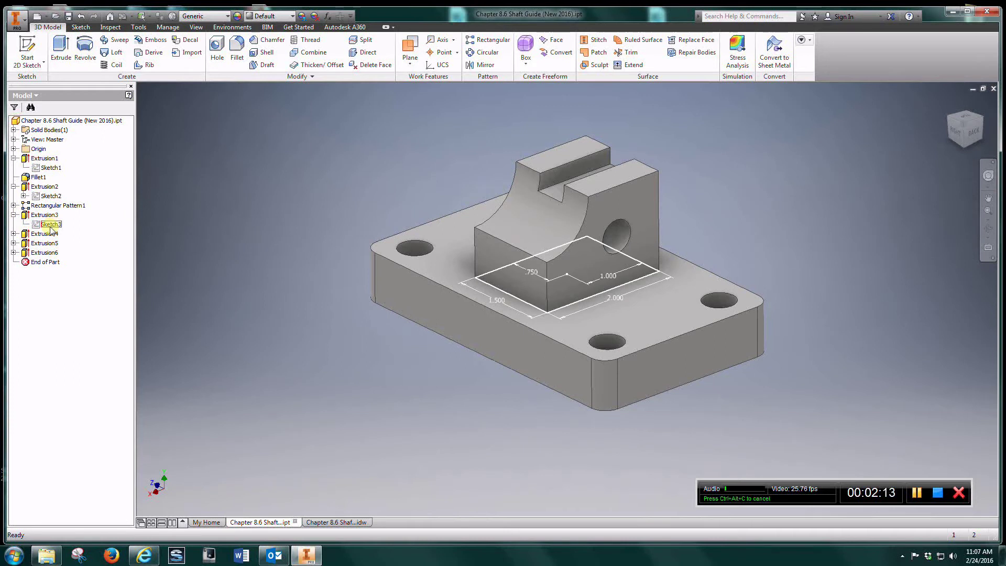
right_click(51, 225)
left_click(89, 259)
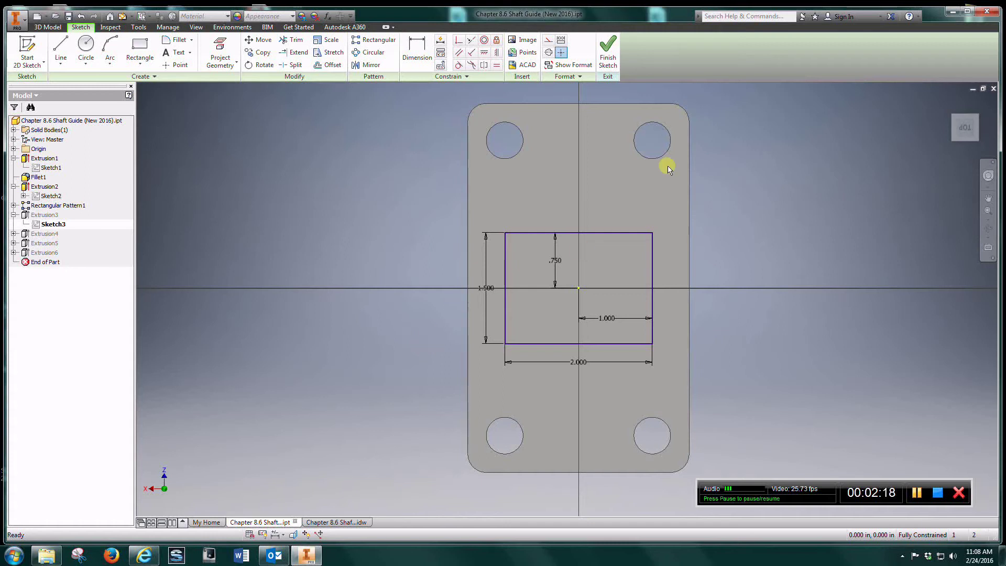
left_click(616, 55)
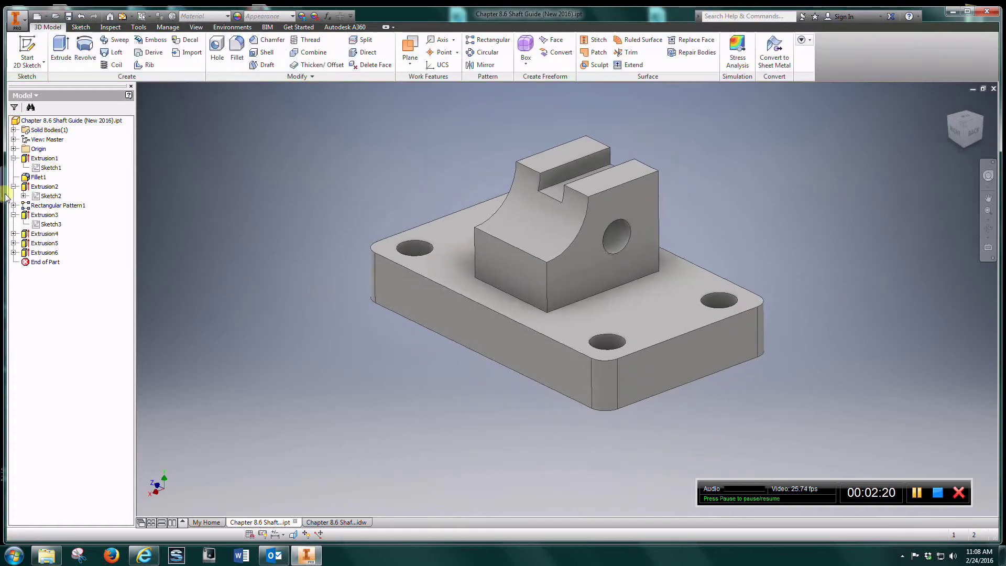
Step: Edit Extrusion4's Sketch4 from the left side to review the 0.500 by 0.250 slot, then finish
left_click(13, 234)
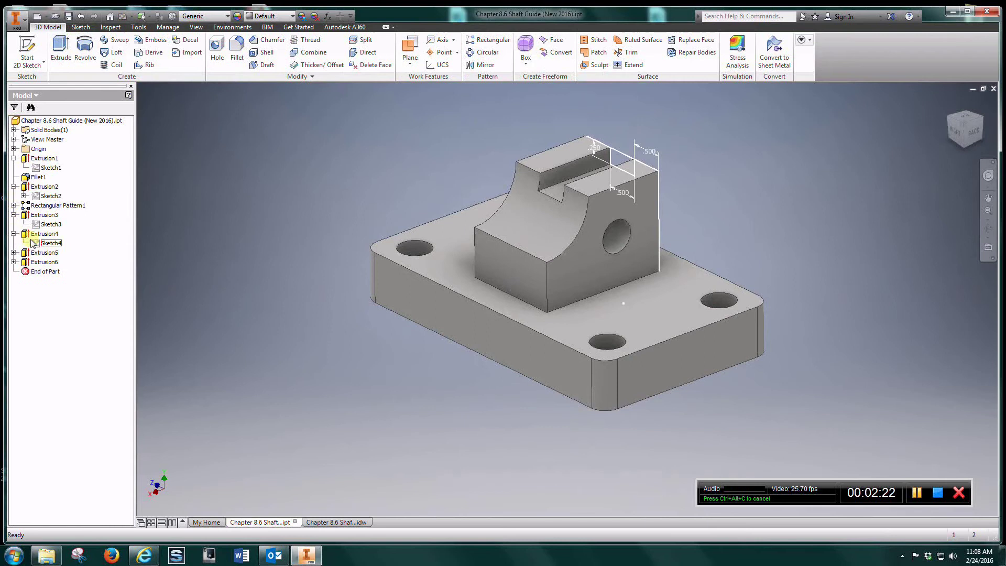
right_click(47, 243)
left_click(70, 270)
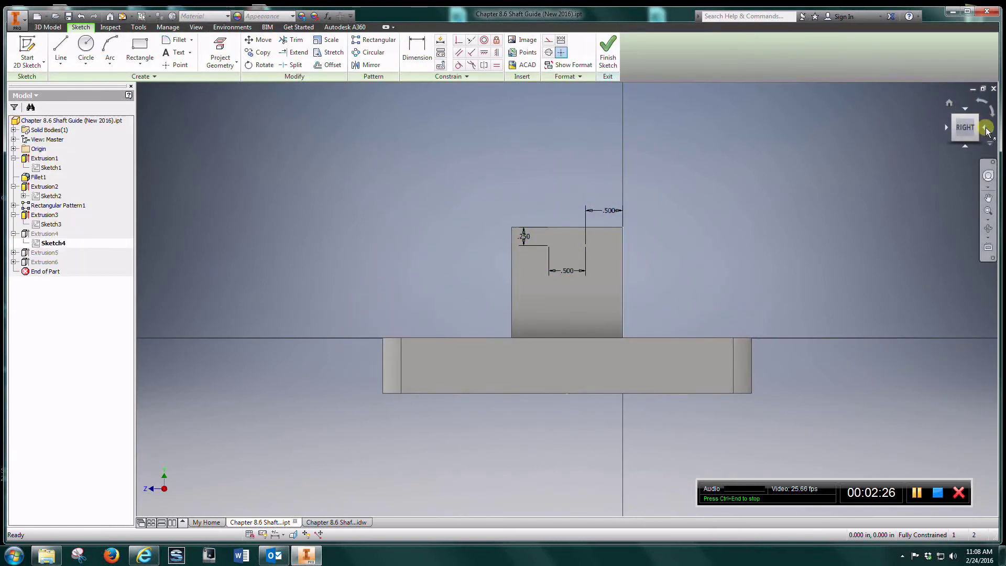
left_click(986, 128)
left_click(987, 129)
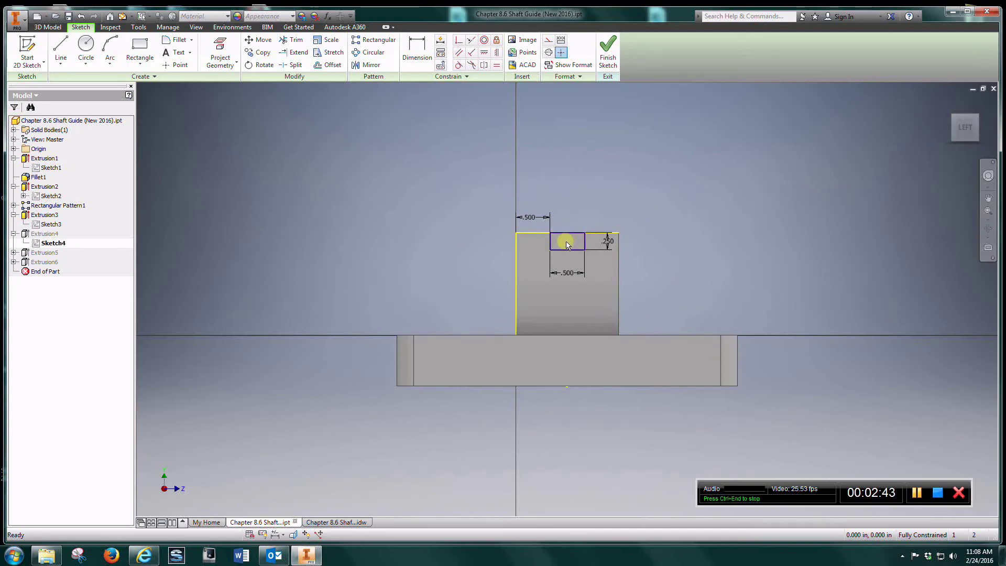
left_click(608, 52)
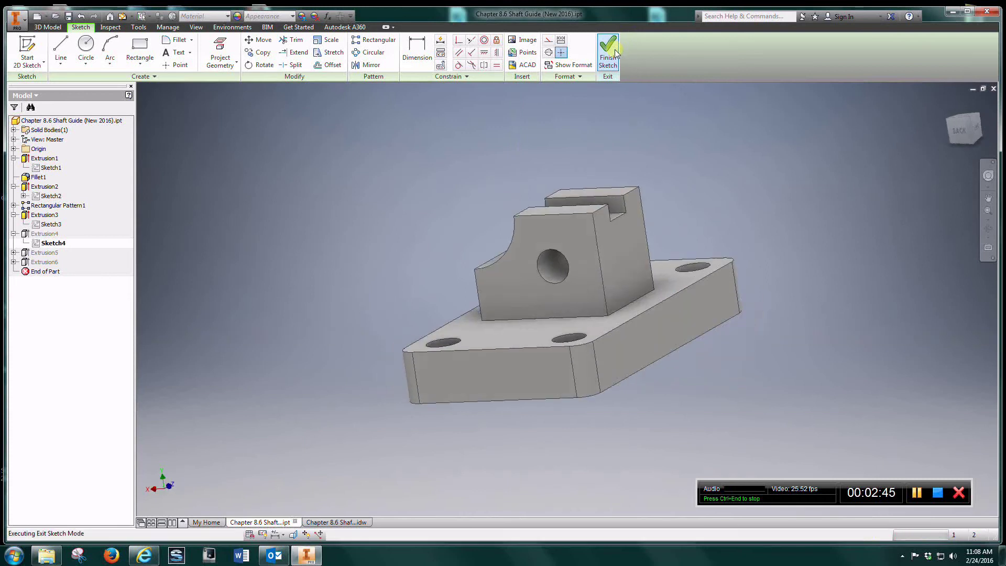
Step: Edit Extrusion5's Sketch5, project model edges around the 1.500 circle, then finish the sketch
left_click(13, 252)
right_click(55, 261)
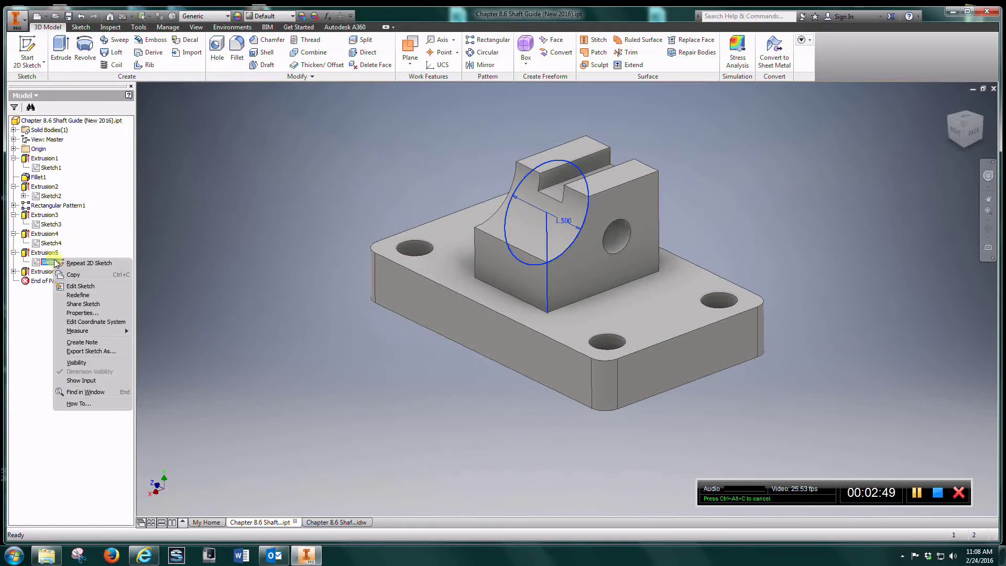
left_click(82, 286)
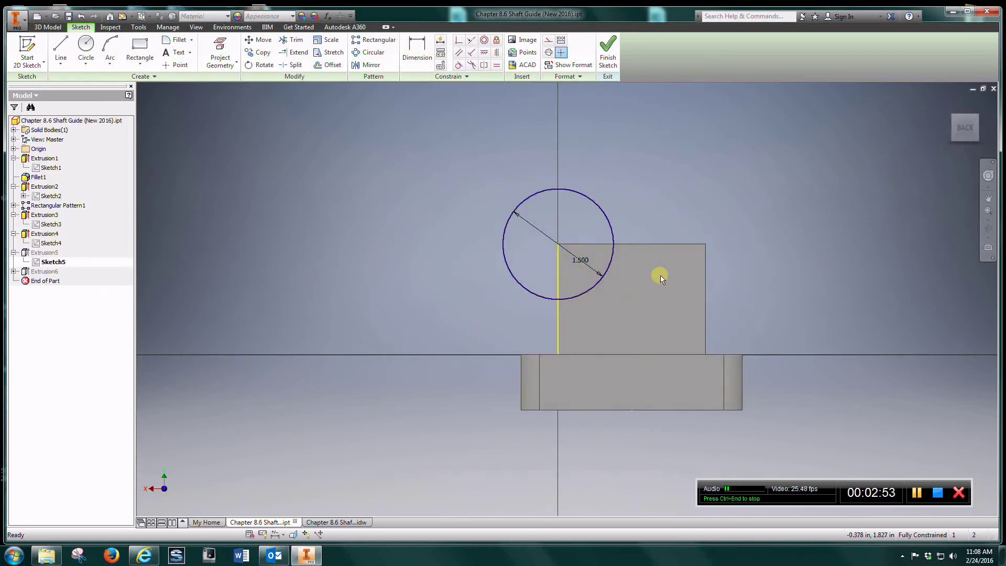
left_click(219, 53)
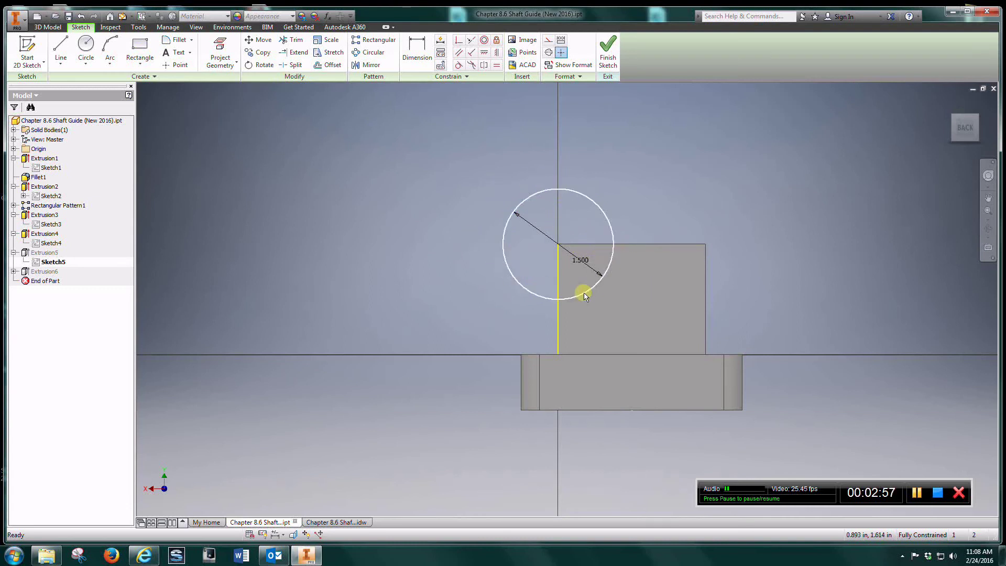
left_click(610, 73)
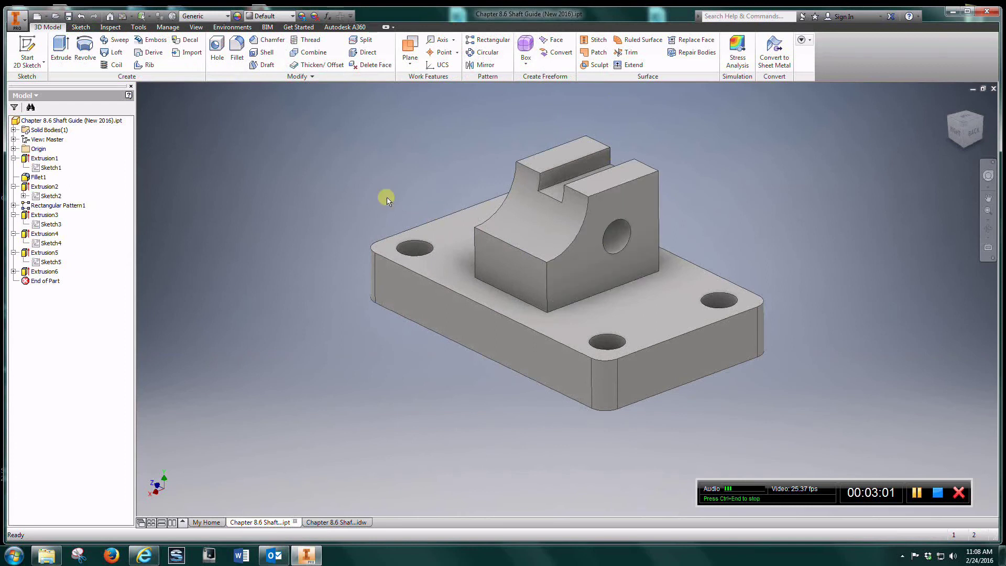
Step: Edit Extrusion6's Sketch6 to check the .500 bore placed .750 from side and base, then finish
left_click(14, 271)
right_click(47, 280)
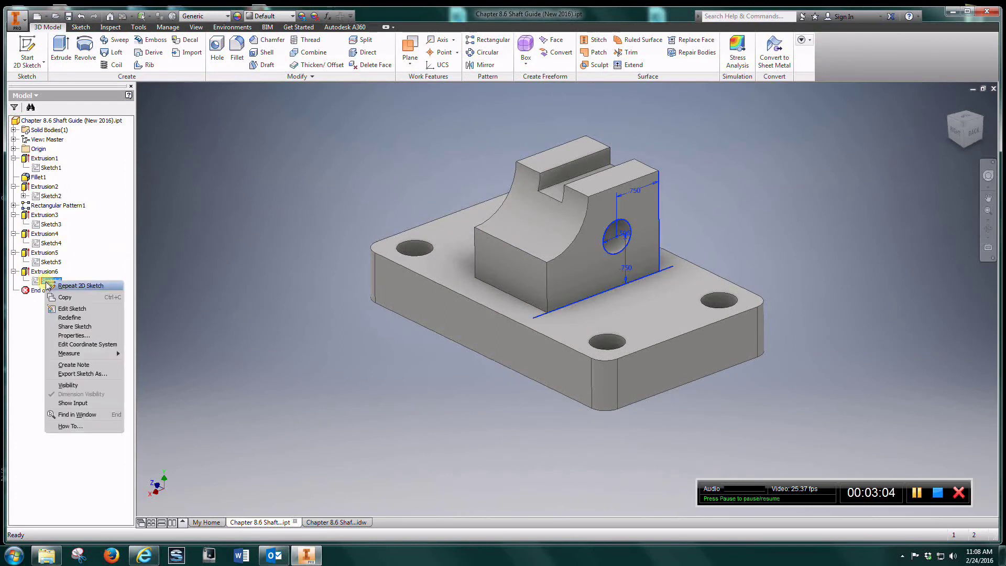
left_click(73, 308)
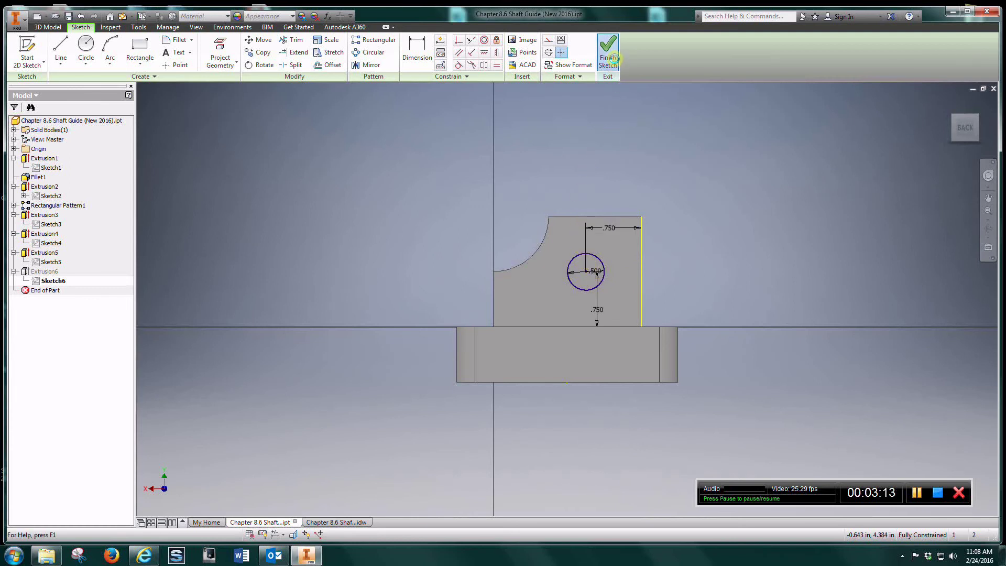
left_click(609, 55)
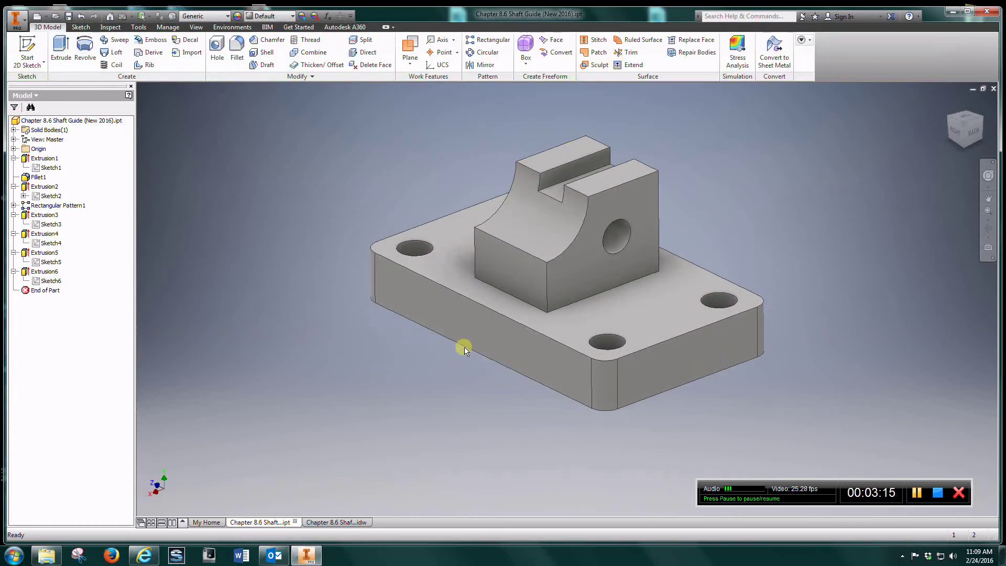
Step: Switch to Chapter 8.6 Shaft Guide (New 2016).idw and centre its four views on screen
left_click(331, 522)
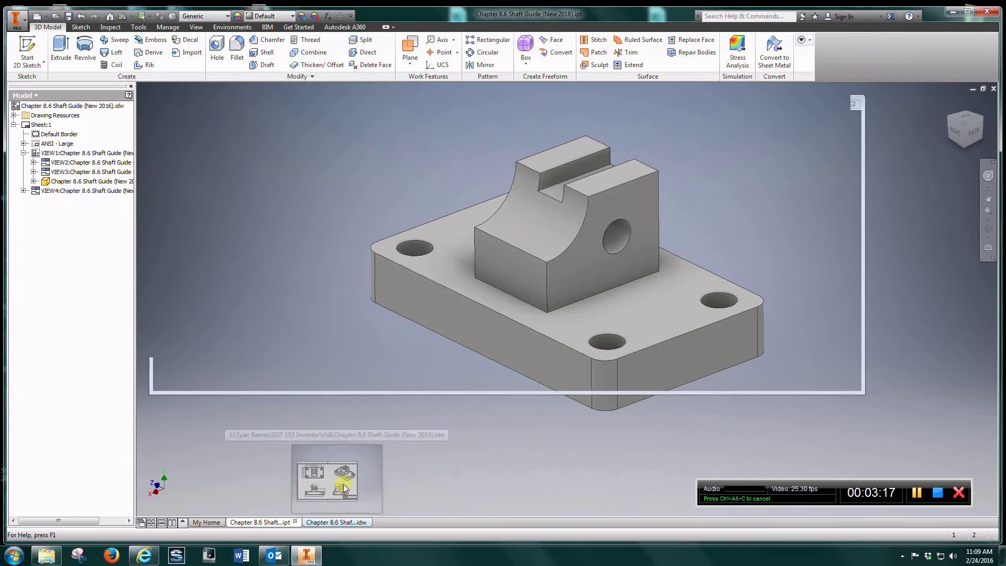
scroll(420, 401, "down", 1)
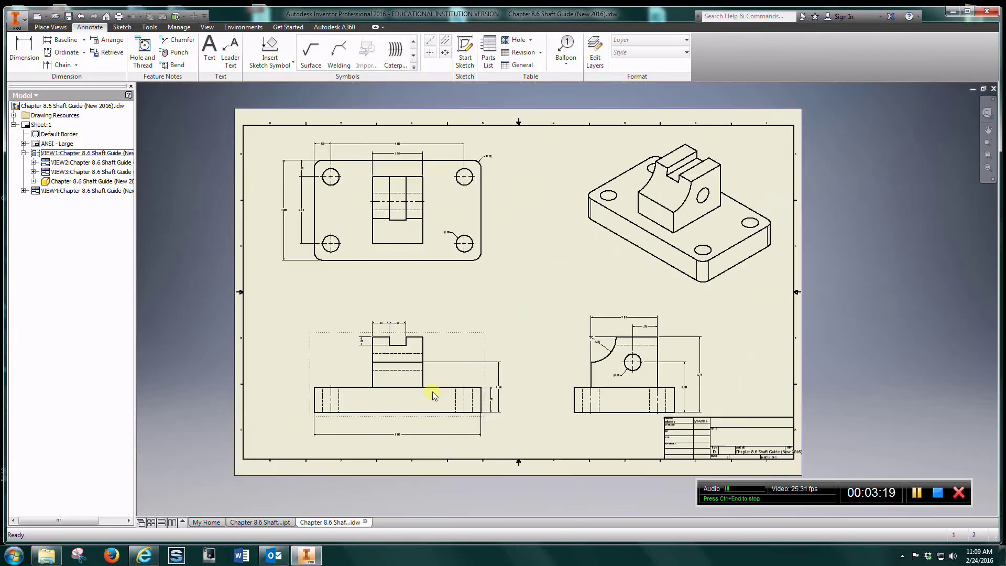
middle_click_drag(432, 391, 472, 367)
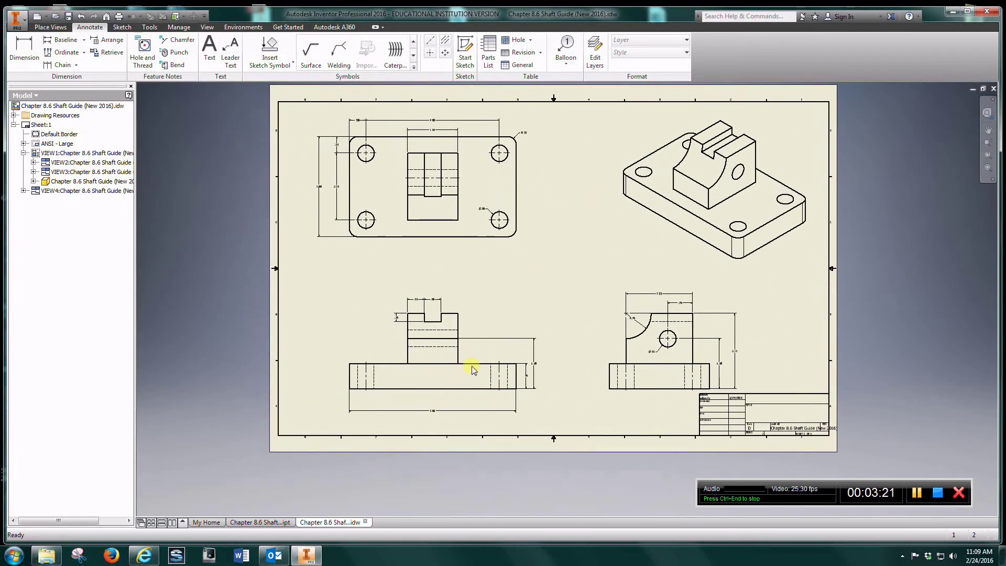